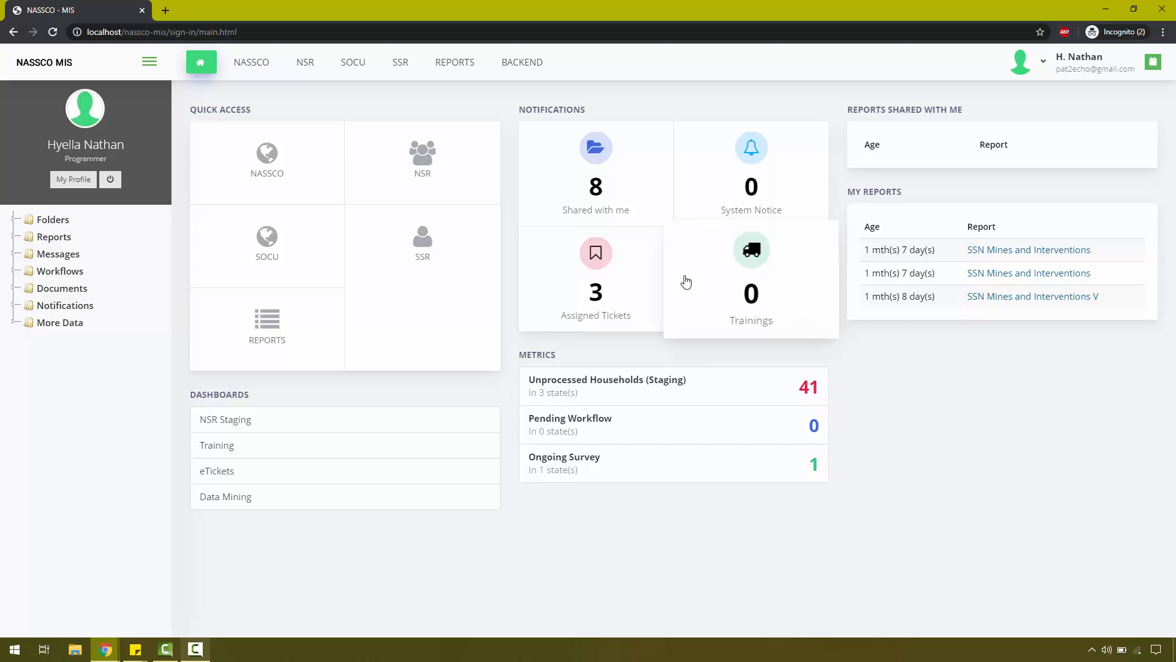
Open the Data Approval dashboard in the NASSCO section and review the unprocessed households summary.
left_click(258, 64)
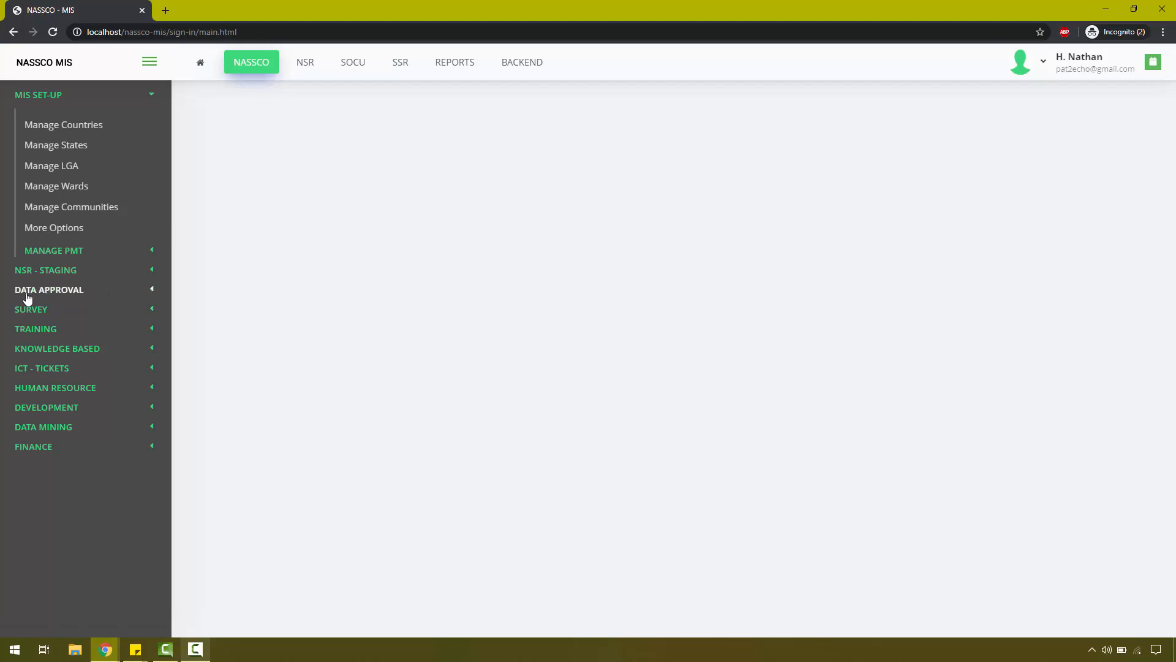
left_click(64, 293)
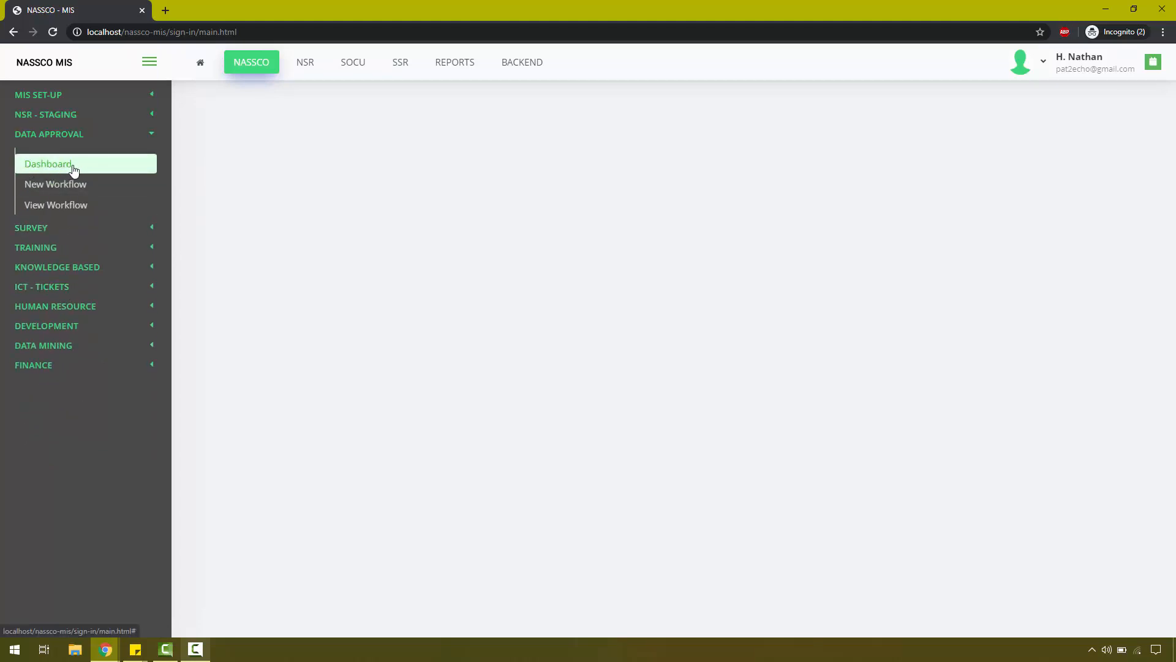
left_click(68, 169)
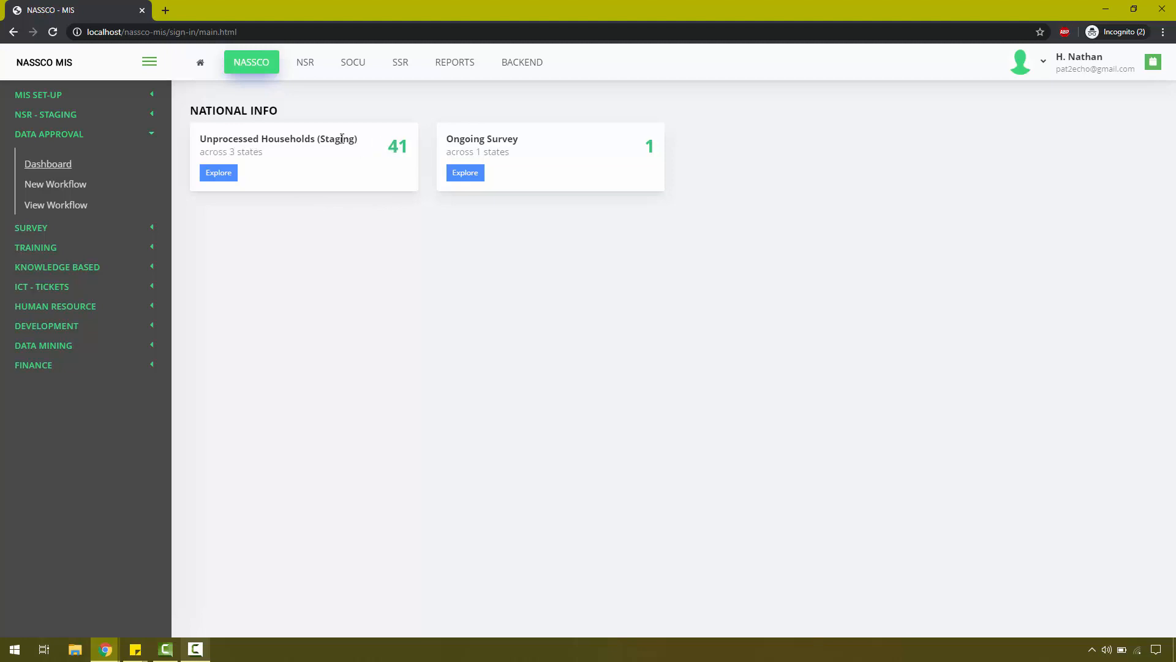
left_click_drag(207, 138, 368, 150)
double_click(395, 148)
left_click_drag(205, 154, 263, 153)
left_click(279, 170)
Explore the unprocessed staging households and expand the KOGI state down to the Ajaokuta LGA.
left_click(219, 175)
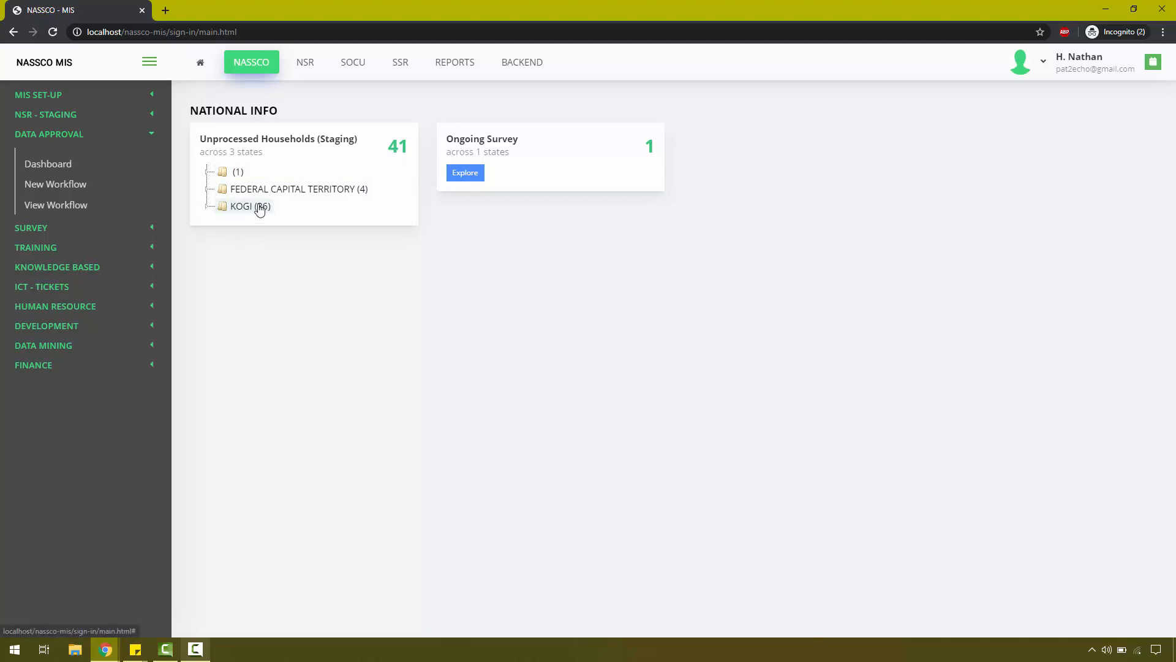
left_click(207, 208)
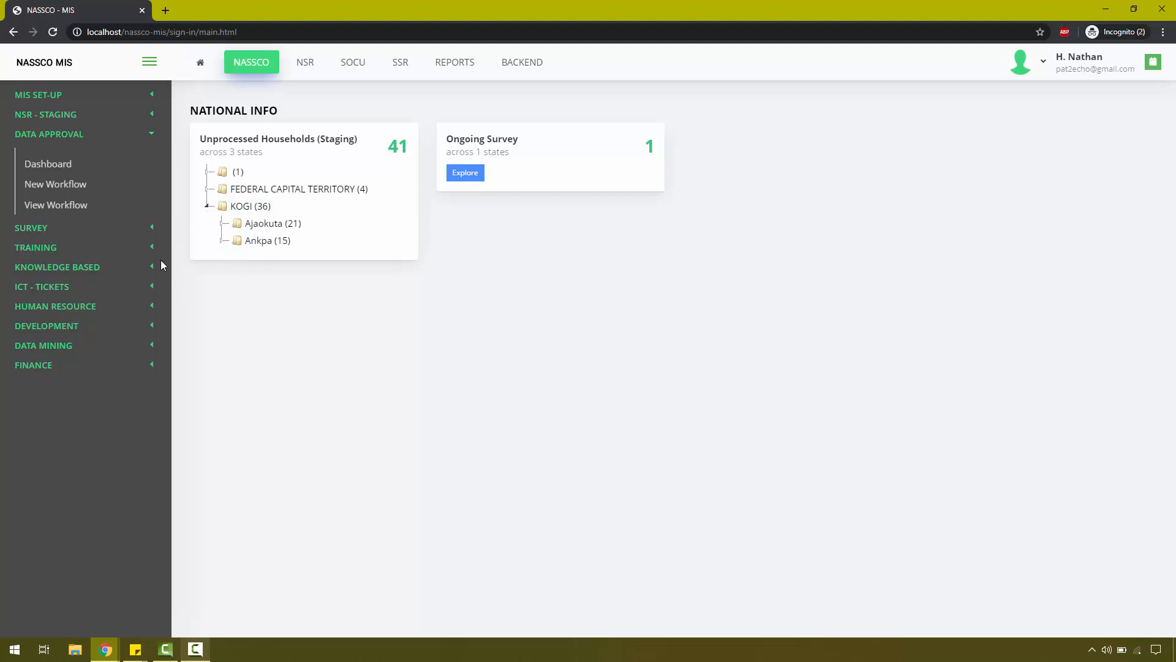
left_click(223, 225)
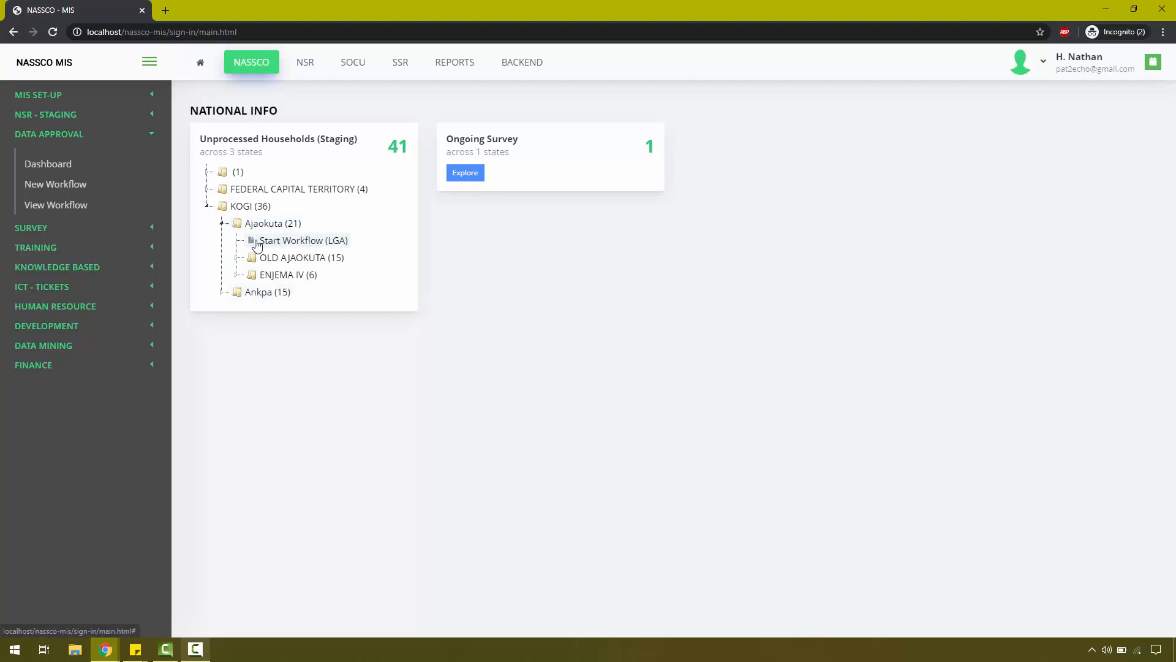
Examine the ward and community workflow options under OLD AJAOKUTA and collapse that ward again.
left_click(235, 259)
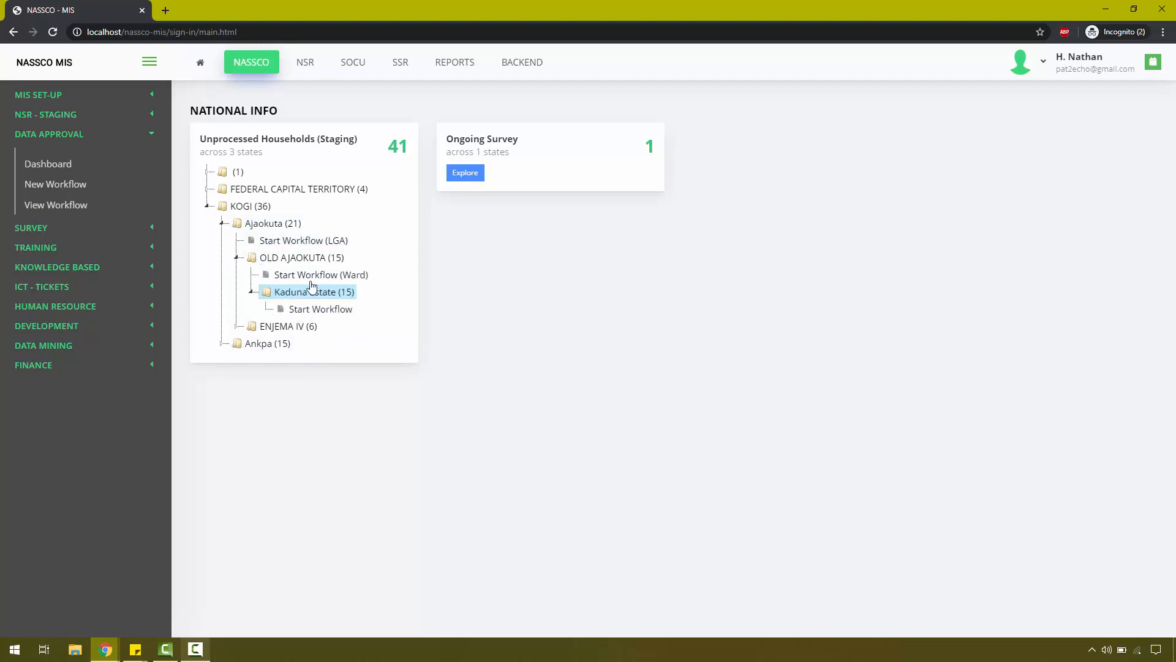
left_click(235, 260)
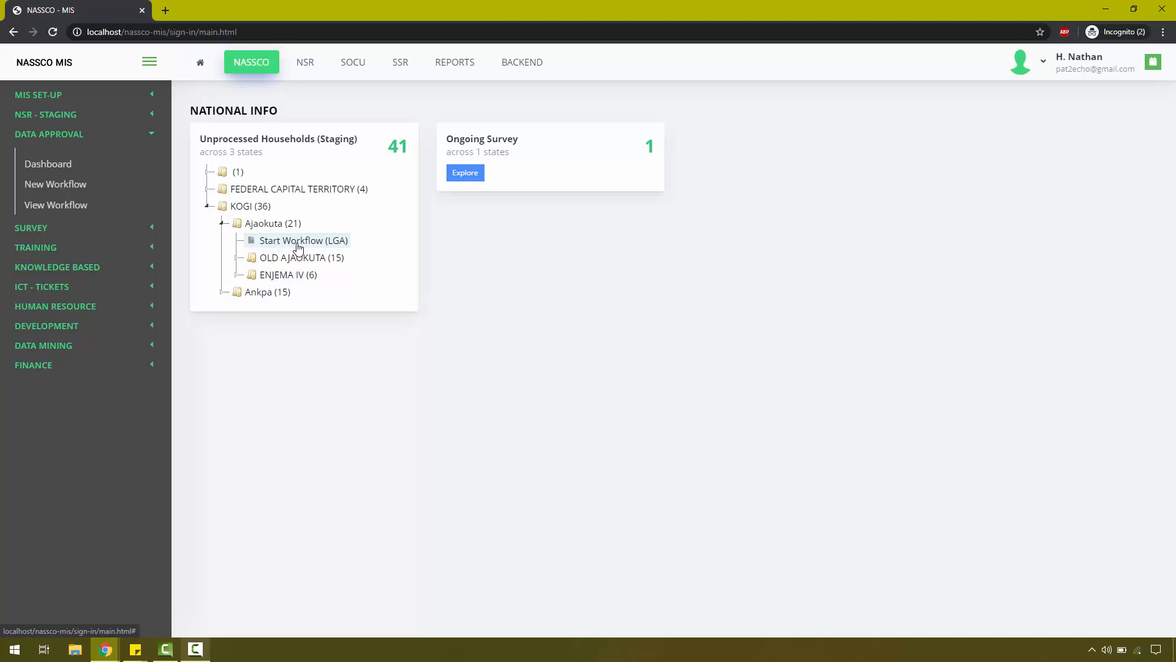
left_click(237, 261)
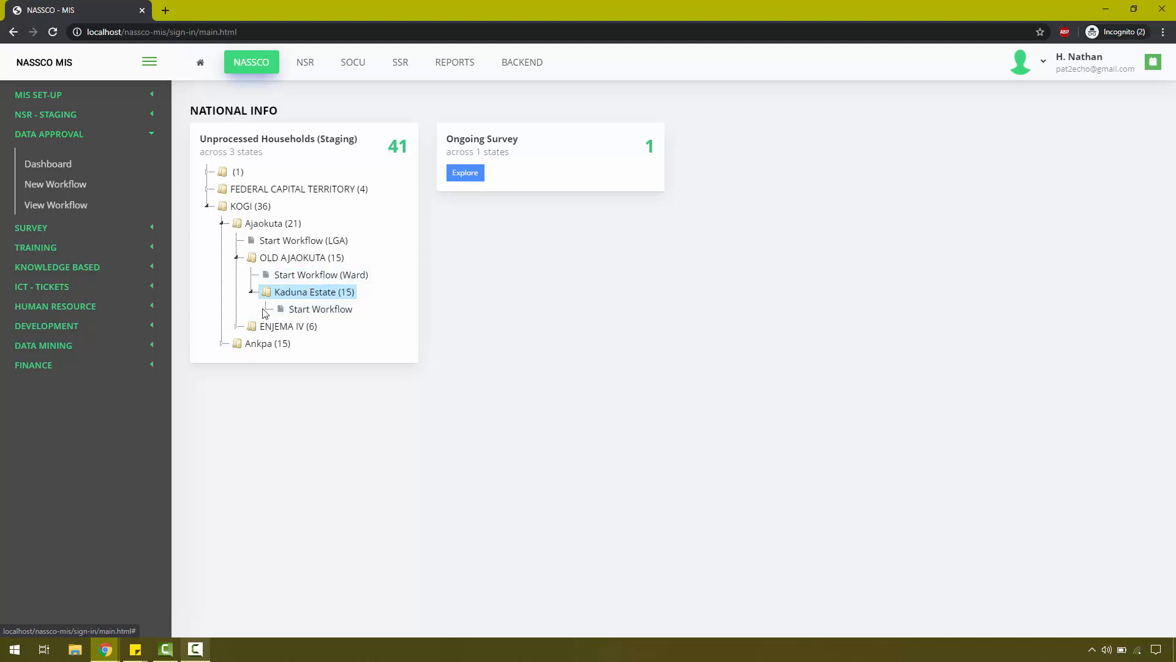
left_click(248, 292)
left_click(236, 258)
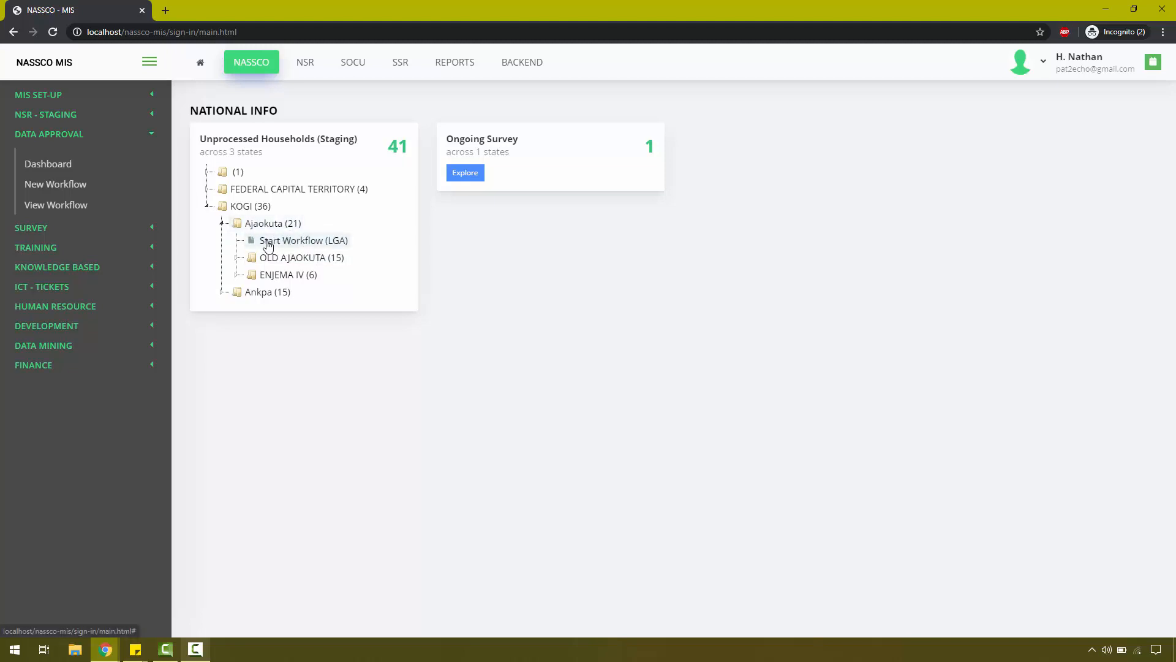
Start an LGA-level workflow for Ajaokuta and look through the ward and community filters without choosing a value.
left_click(305, 243)
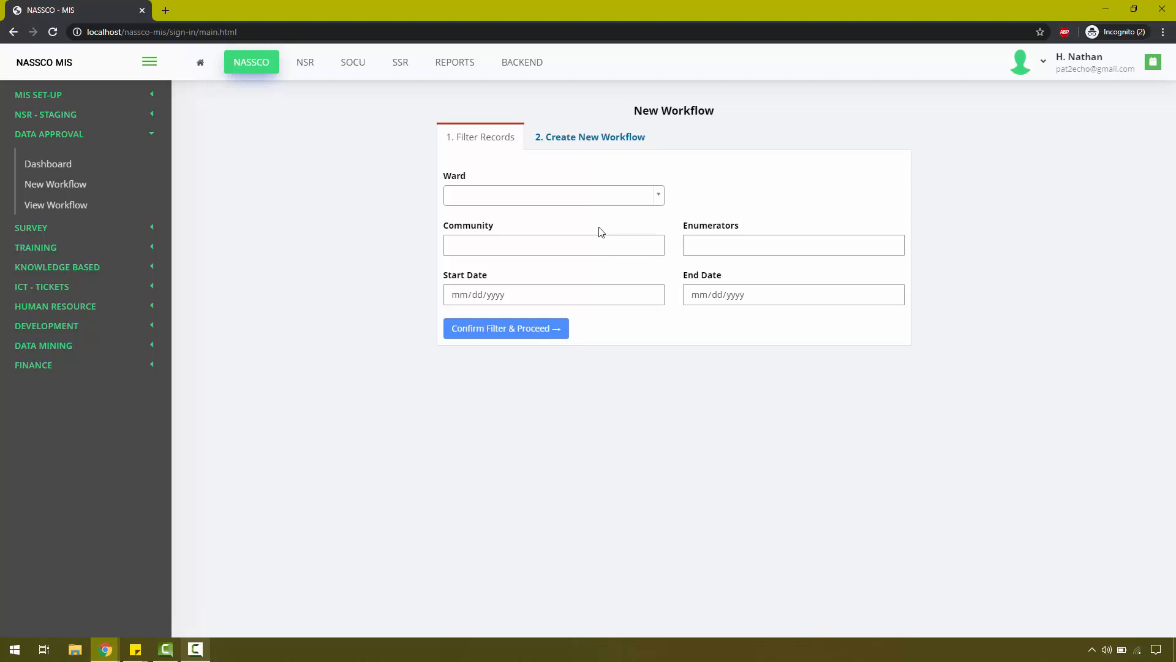
left_click(627, 196)
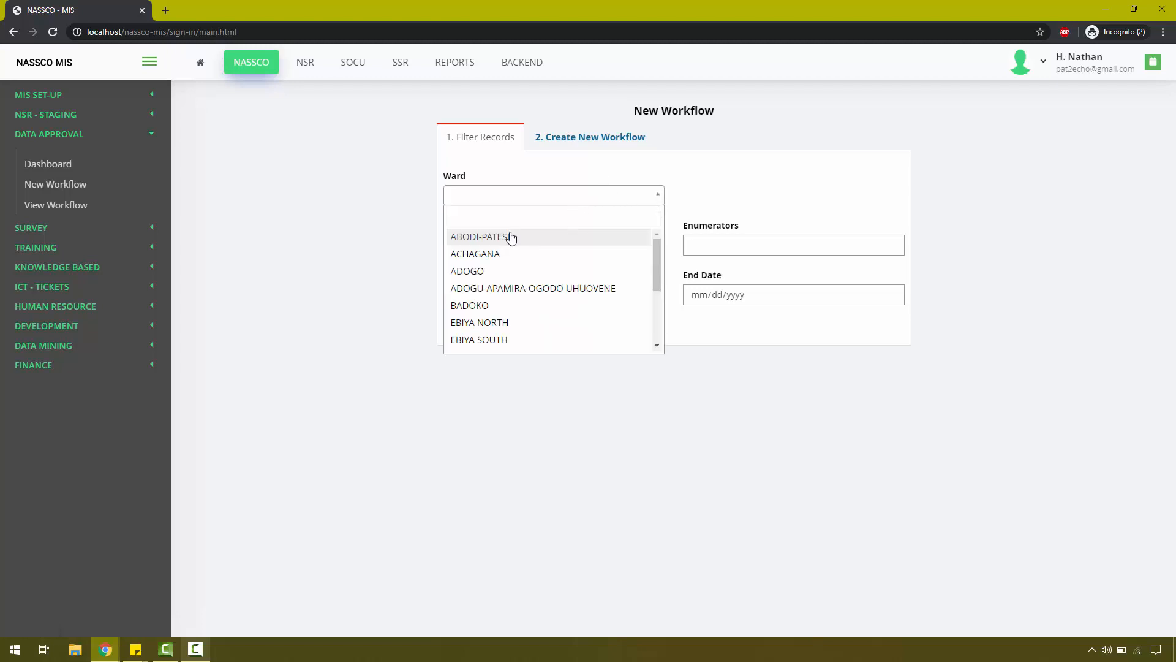
scroll(520, 263, "down", 5)
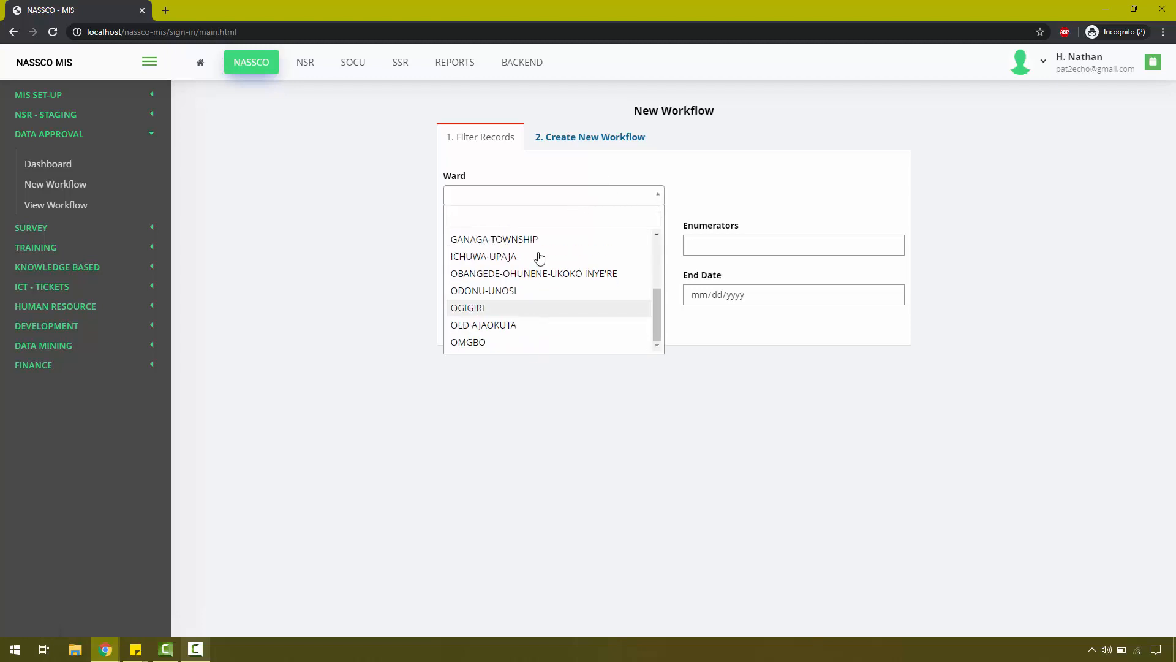
left_click(740, 191)
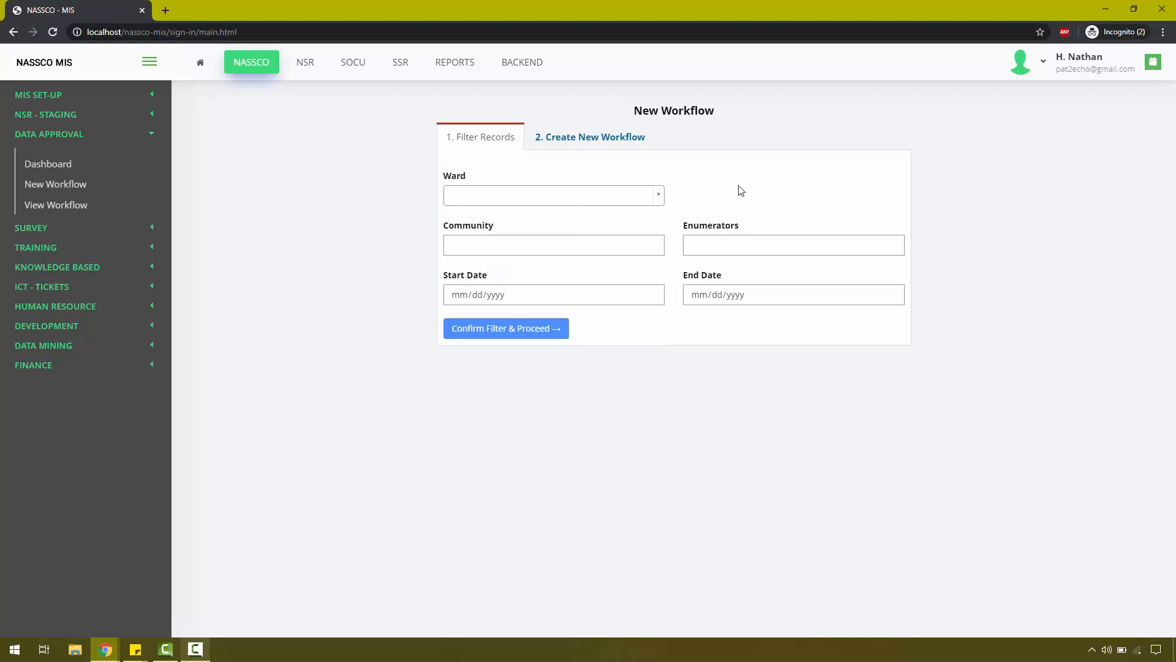
left_click(591, 252)
Filter the records by one enumerator and by the date range 05/01/2020 to 05/31/2020.
left_click(769, 235)
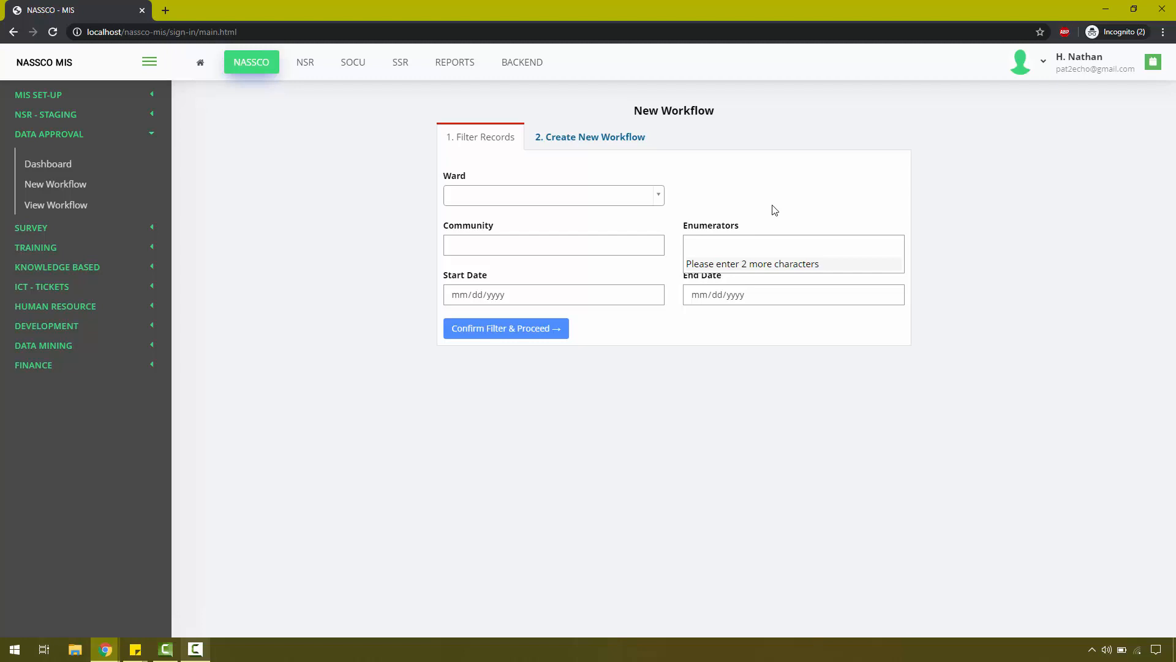
type("hy")
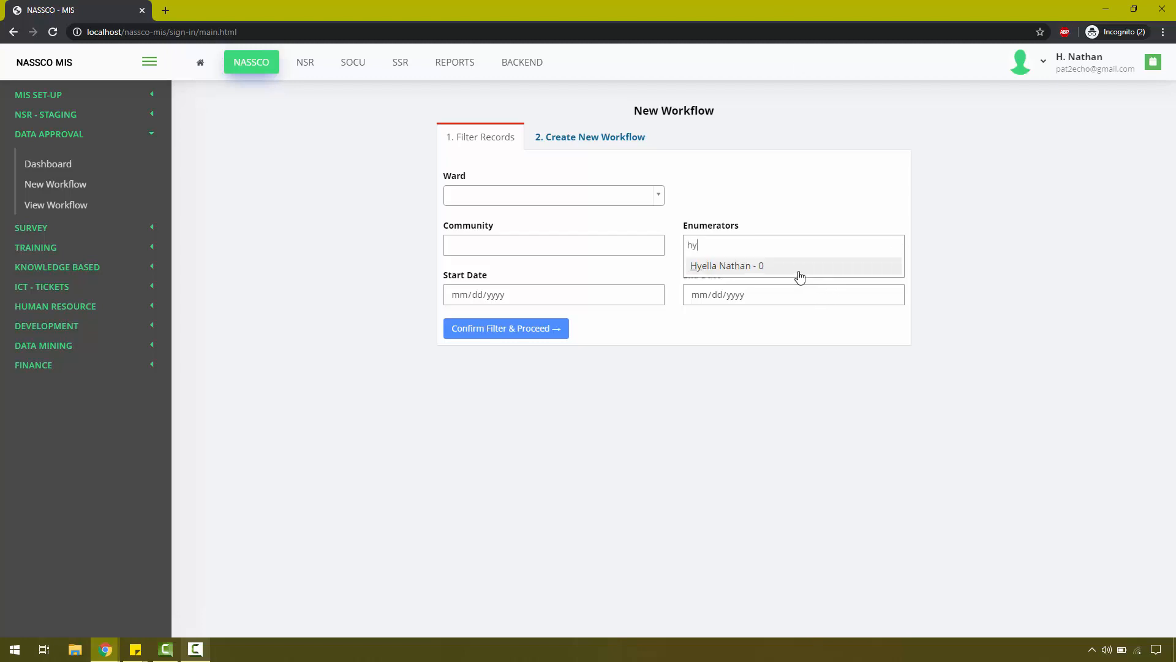
left_click(801, 265)
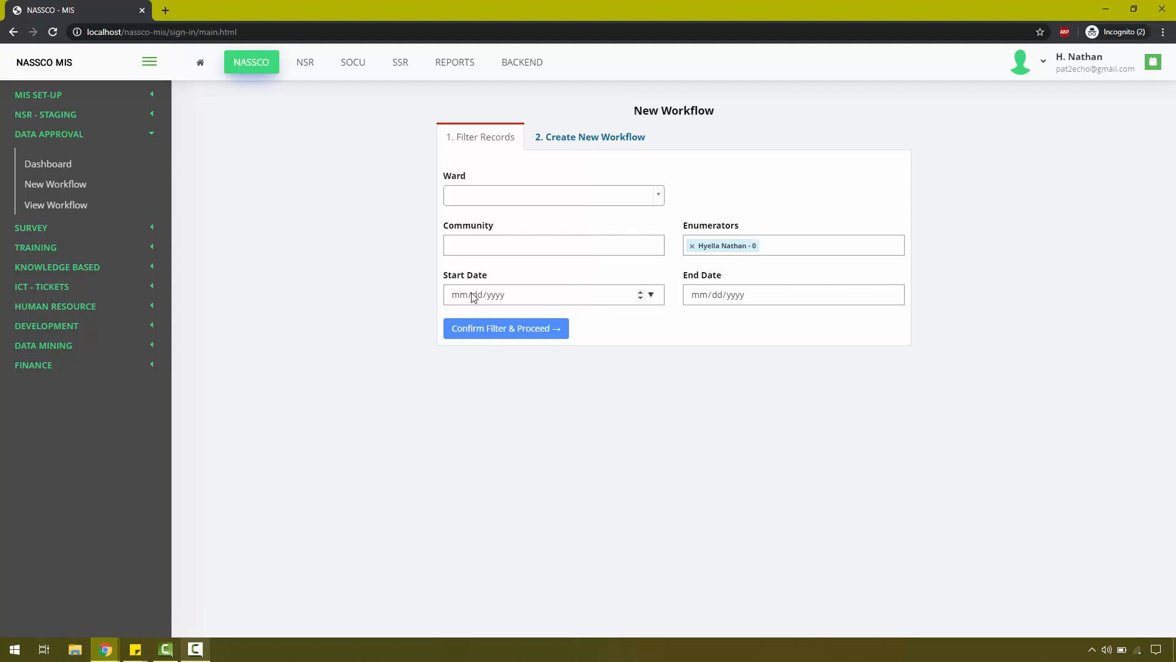
left_click(517, 293)
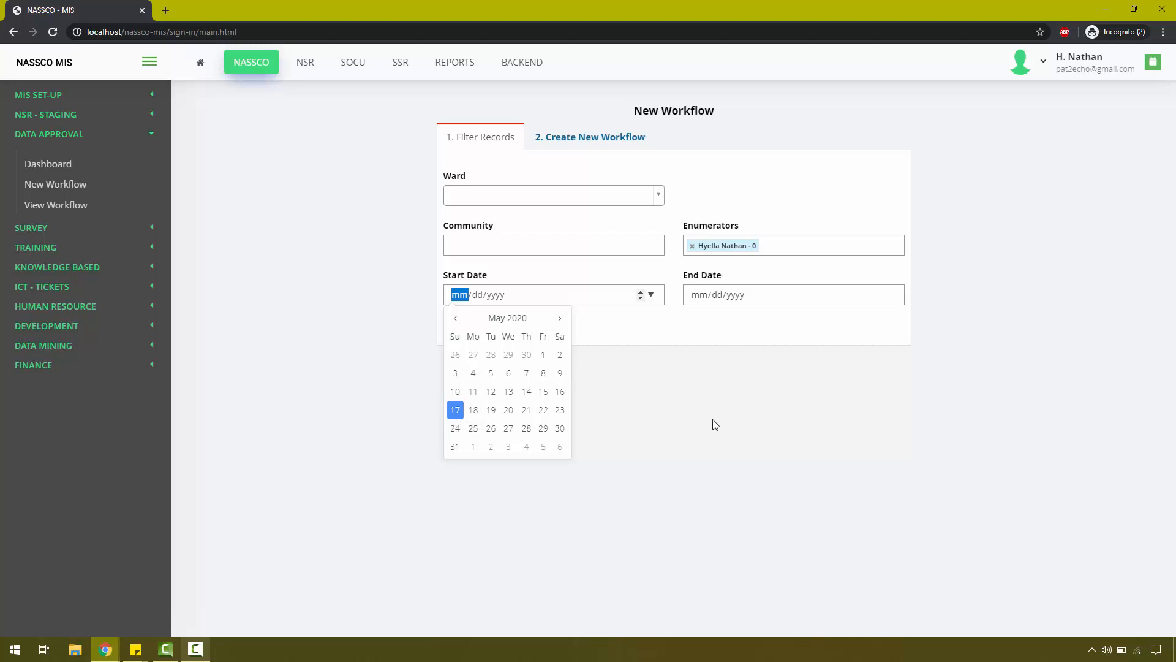
left_click(543, 355)
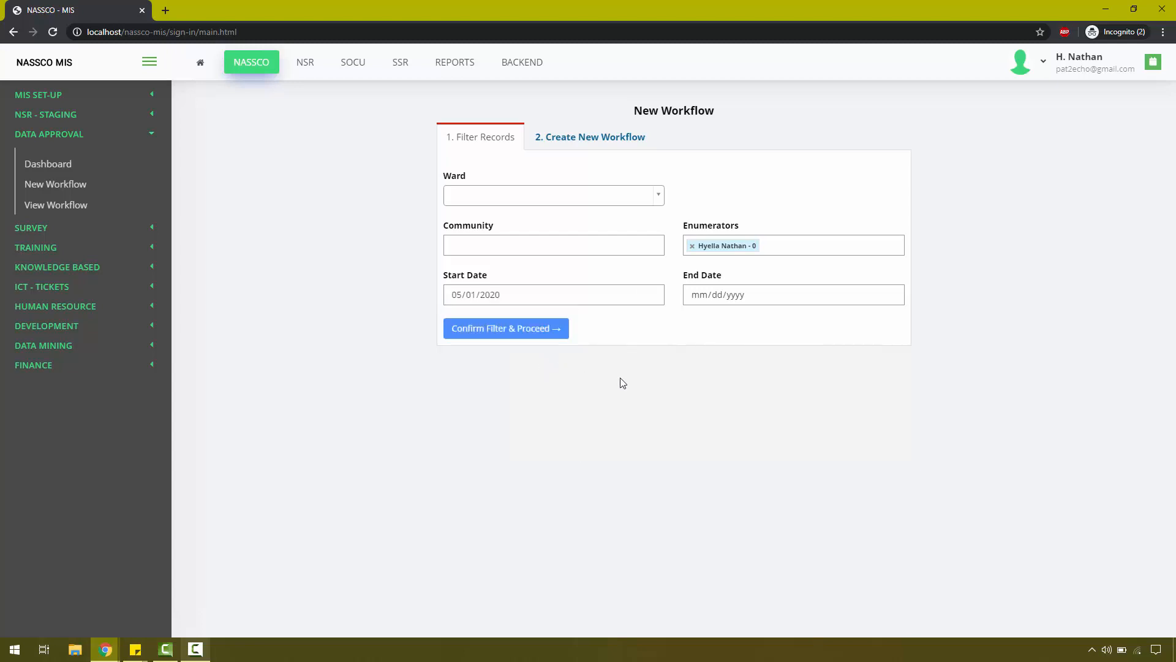
left_click(748, 297)
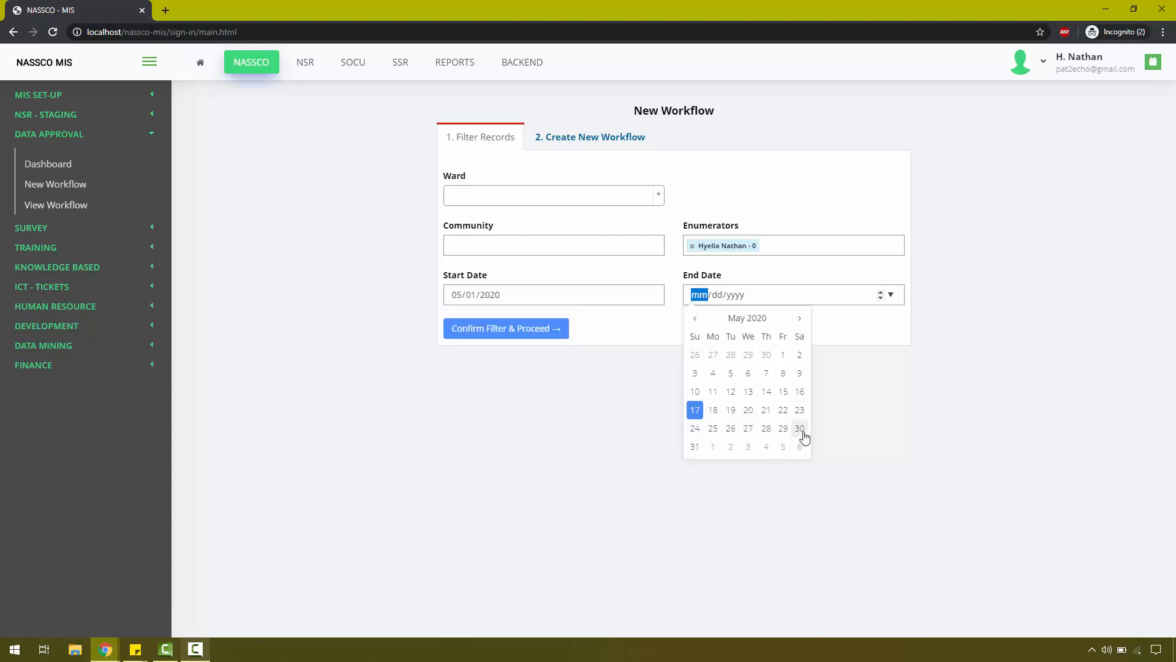
left_click(696, 447)
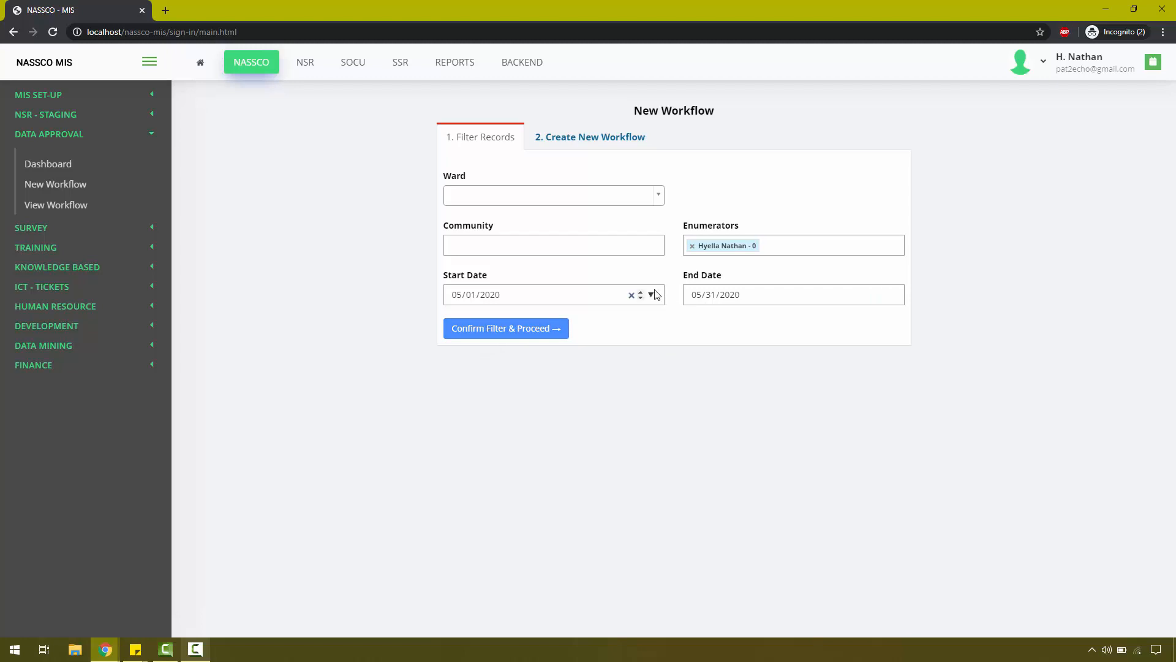
Clear the start date, end date and enumerator from the record filter.
left_click(629, 298)
left_click(630, 295)
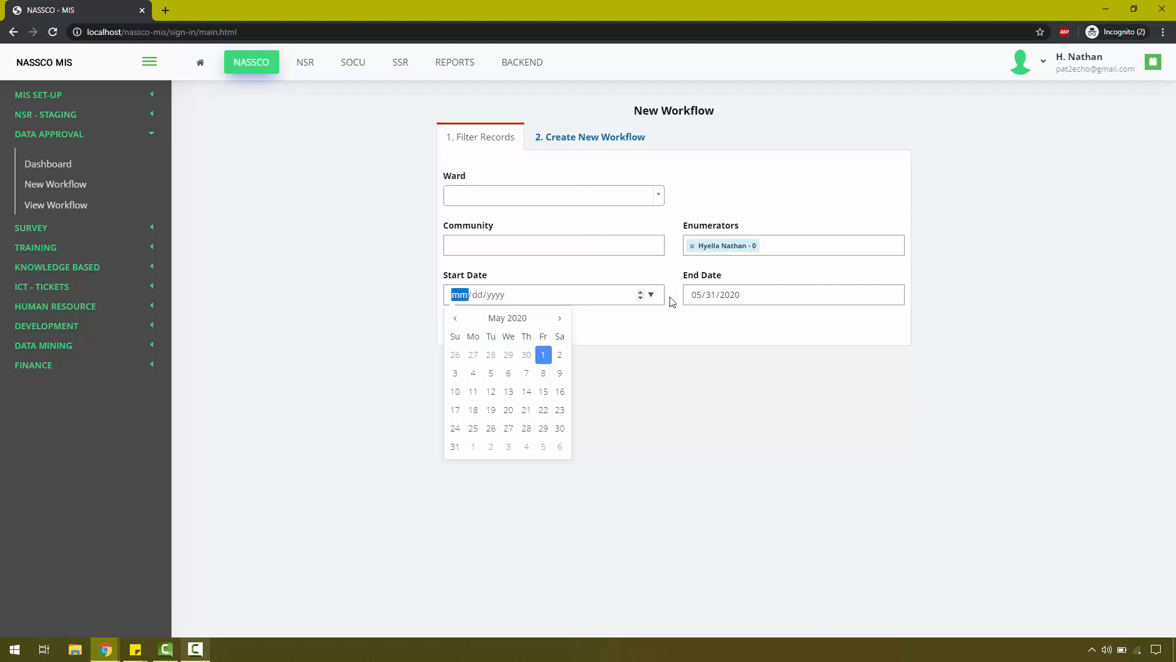
left_click(871, 296)
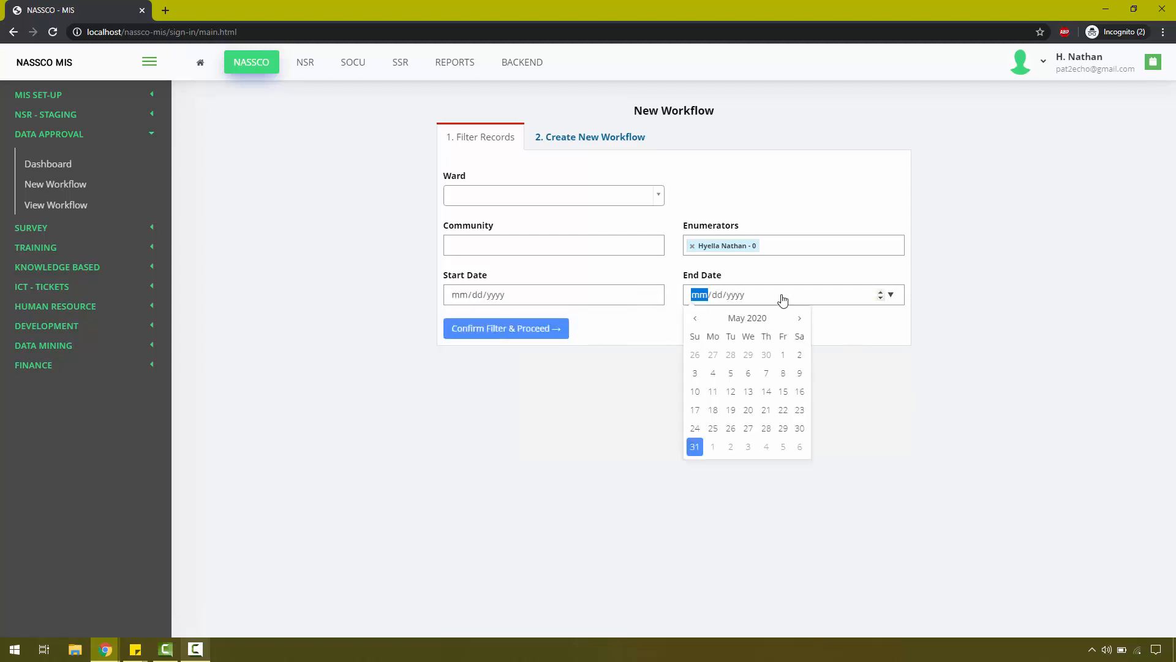
left_click(761, 229)
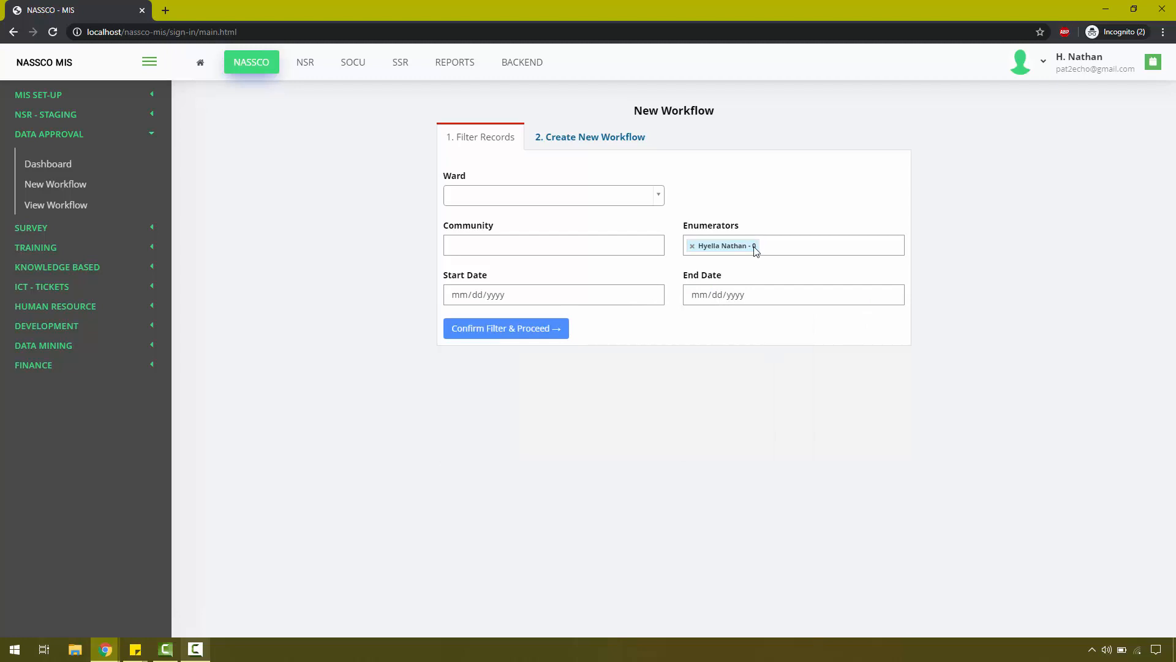
left_click(693, 246)
Confirm the empty filter and create the new workflow under the name "KOGI, Ajaokuta Workflow".
left_click(521, 330)
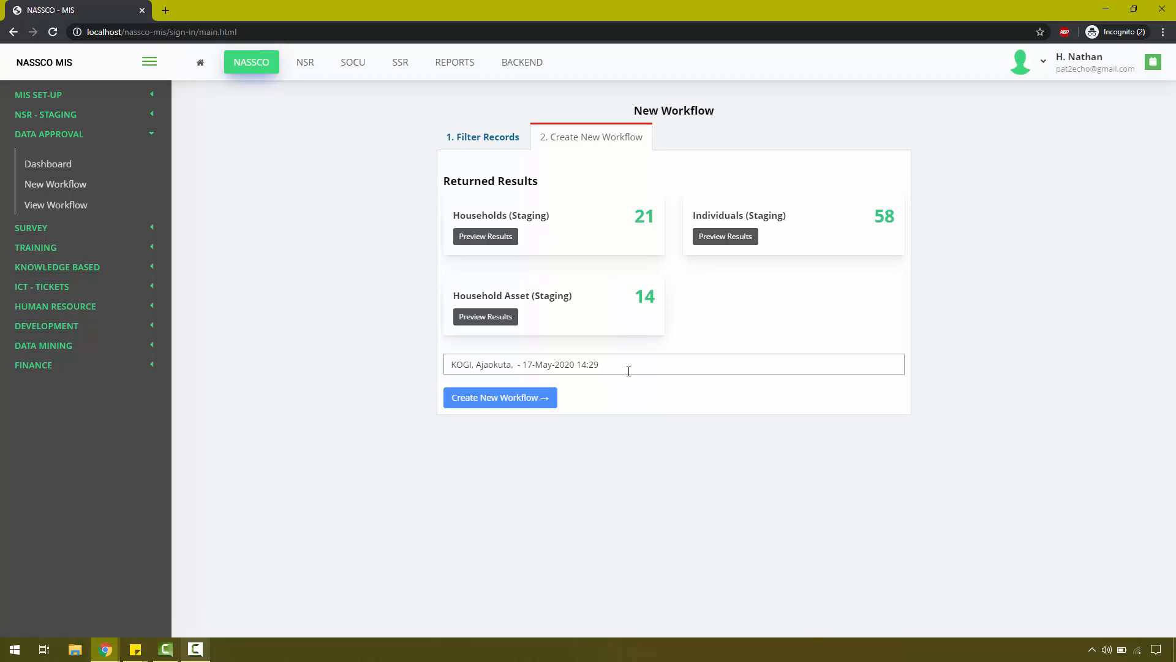
left_click_drag(638, 365, 380, 365)
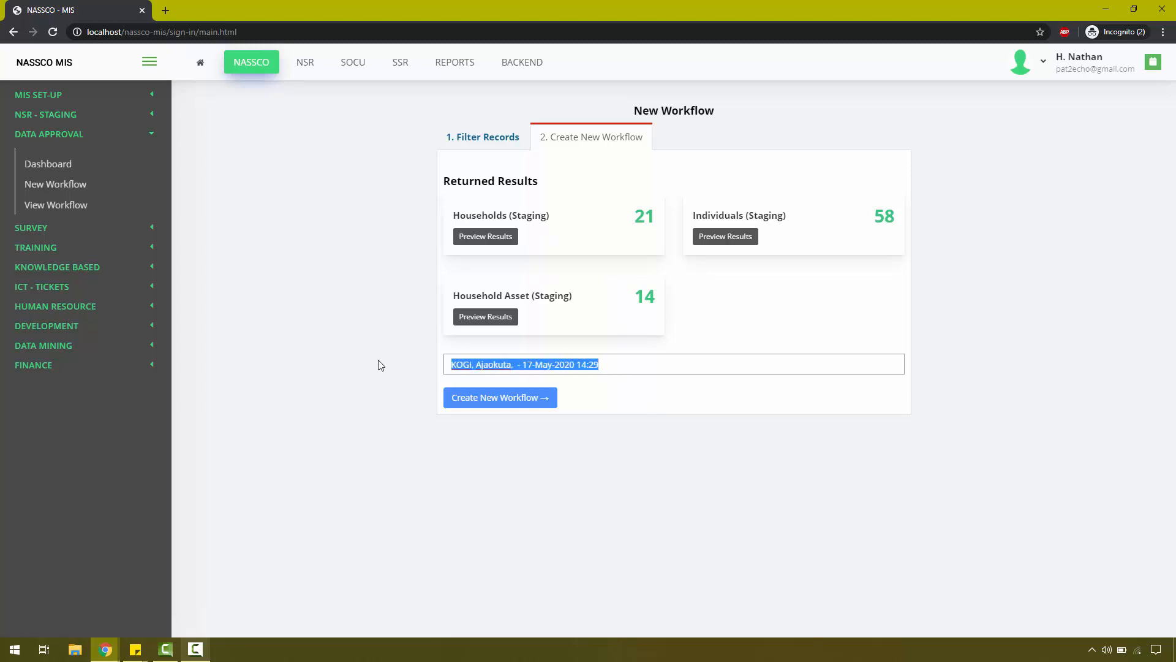
key("ctrl+Right")
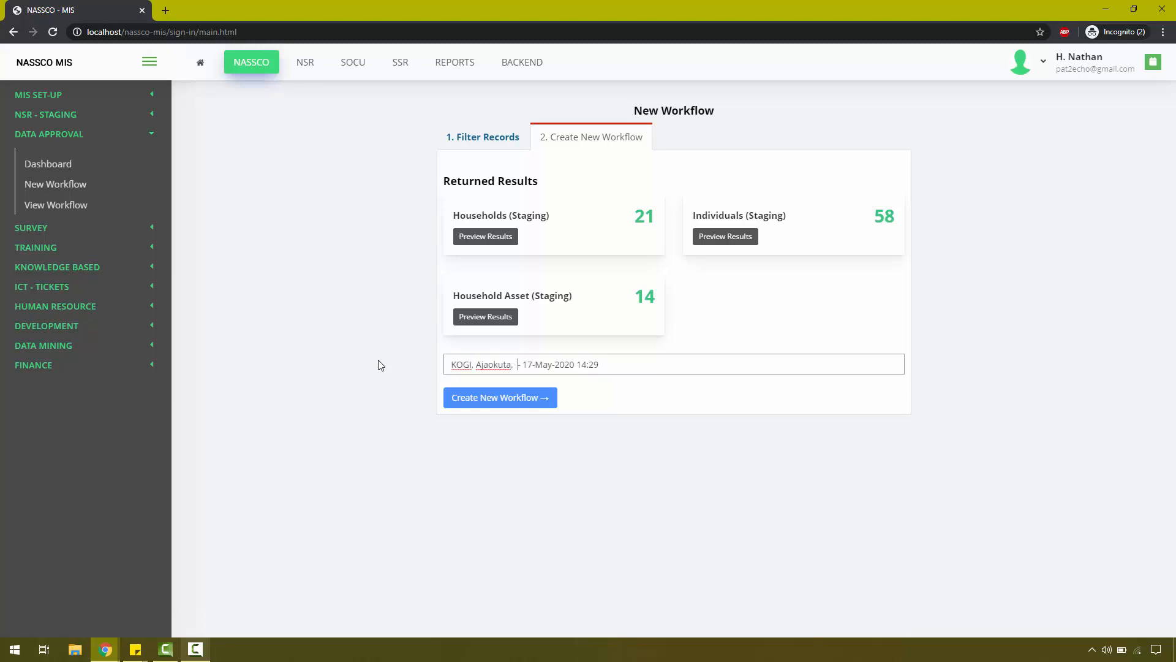
key("ctrl+shift+Right")
key("ctrl+shift+Right")
key("ctrl+shift+Right")
key("ctrl+Right")
key("ctrl+Right")
key("End")
key("ctrl+shift+Left")
key("ctrl+shift+Left")
key("ctrl+shift+Left")
key("ctrl+shift+Left")
key("ctrl+shift+Left")
key("ctrl+shift+Left")
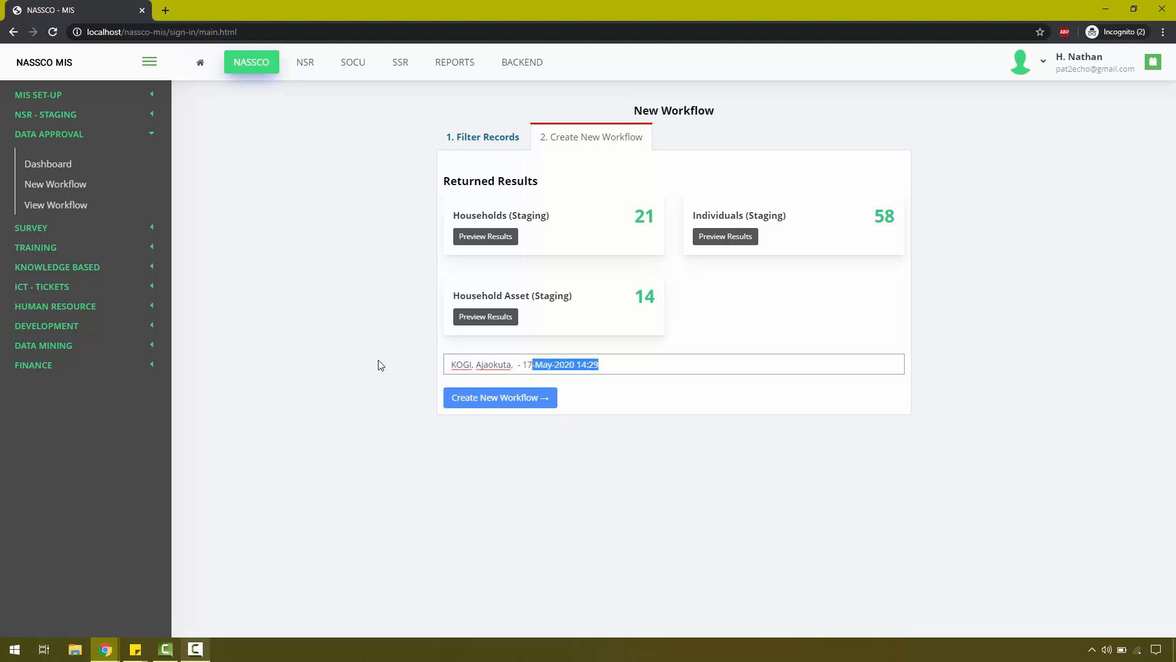
key("ctrl+shift+Left")
key("shift+Left")
key("shift+Left")
key("shift+Left")
key("shift+Left")
key("shift+Left")
key("BackSpace")
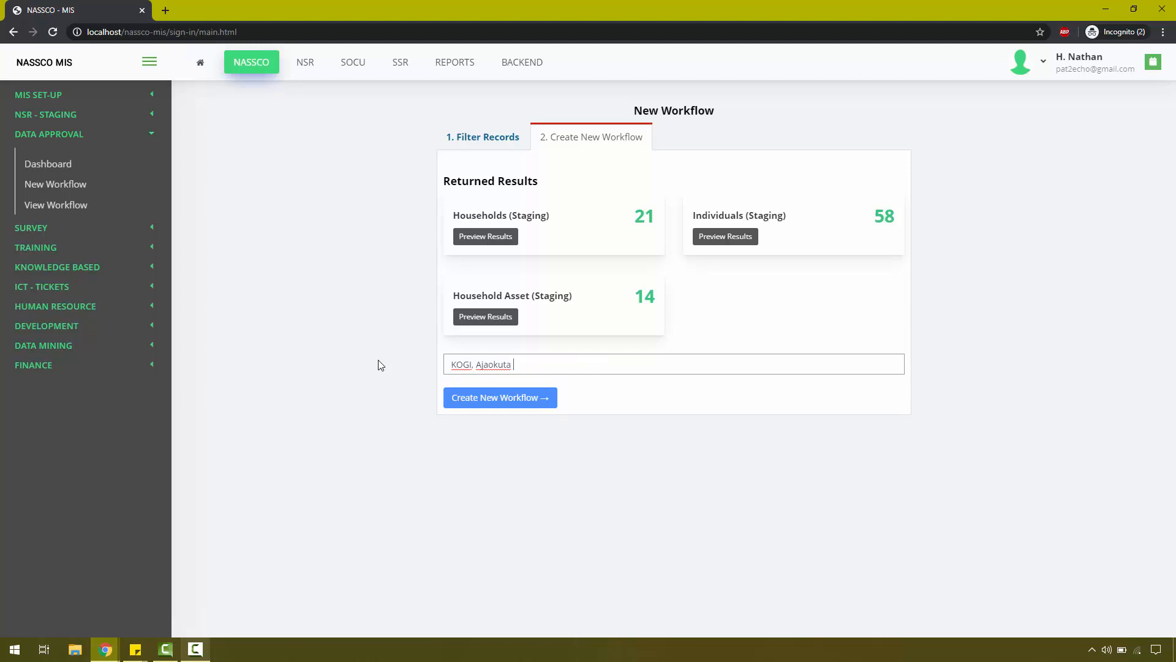
type("Workflow")
left_click(482, 406)
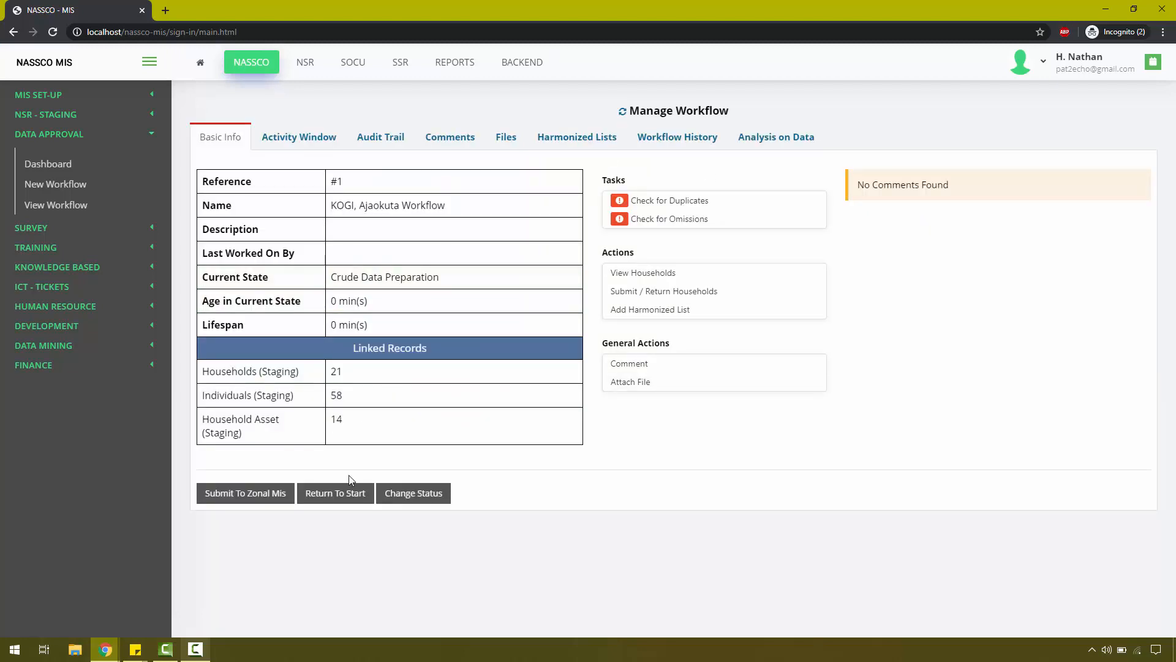
Review the new workflow's linked household, individual and asset records and its reference.
left_click_drag(218, 373, 375, 371)
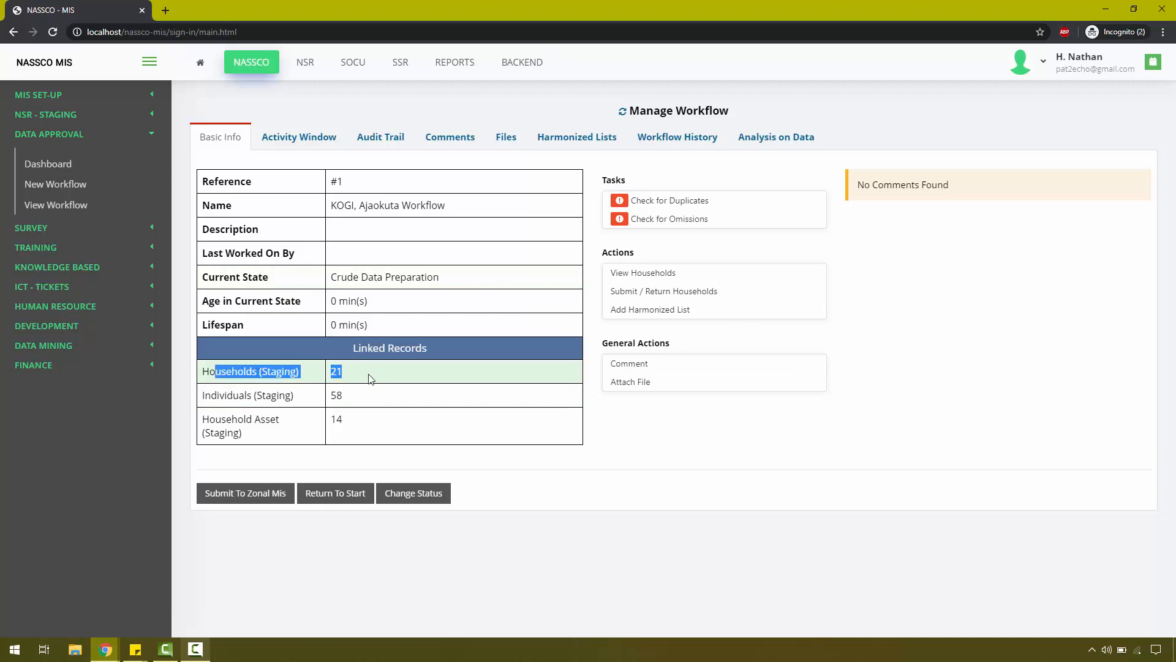
double_click(330, 373)
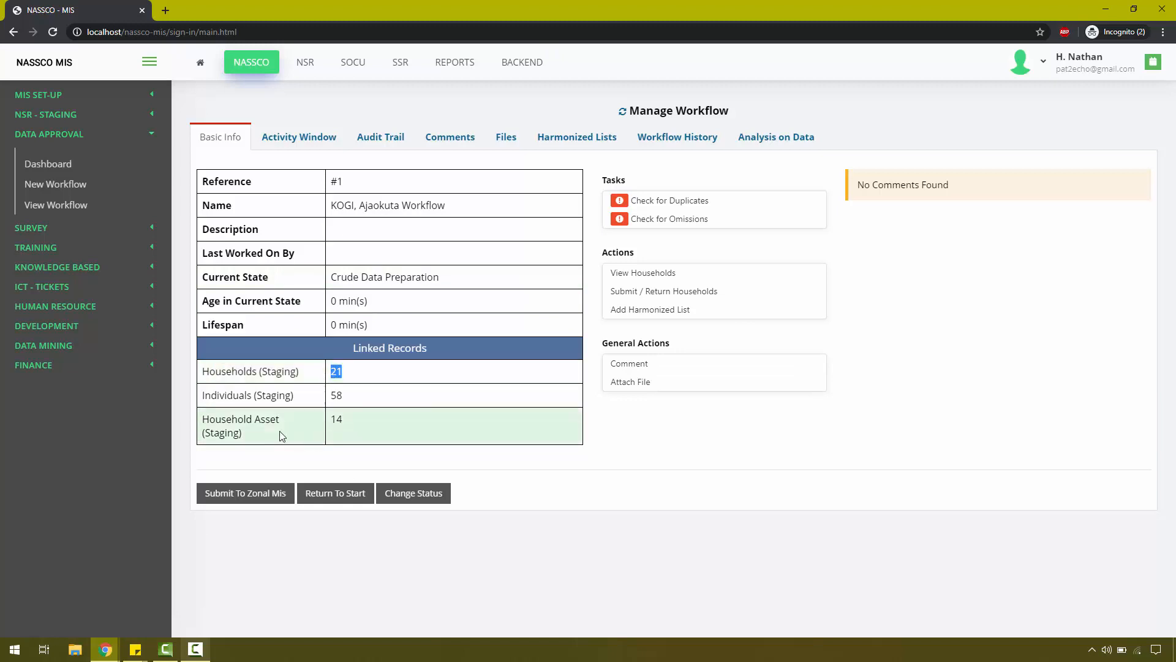
double_click(345, 397)
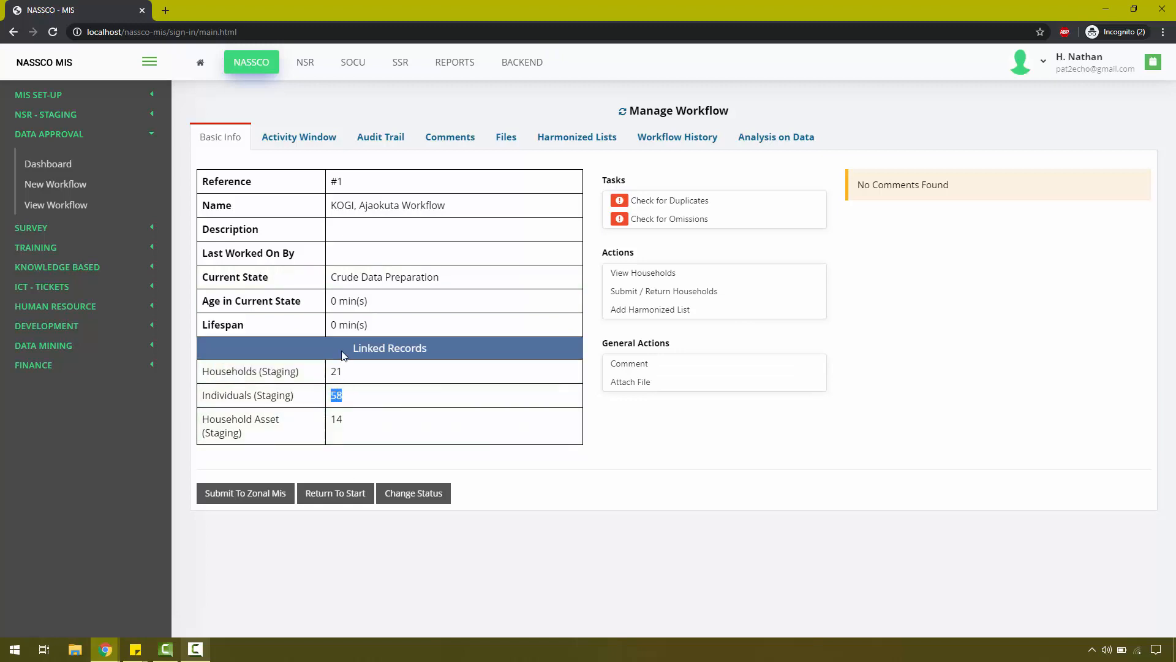
double_click(333, 417)
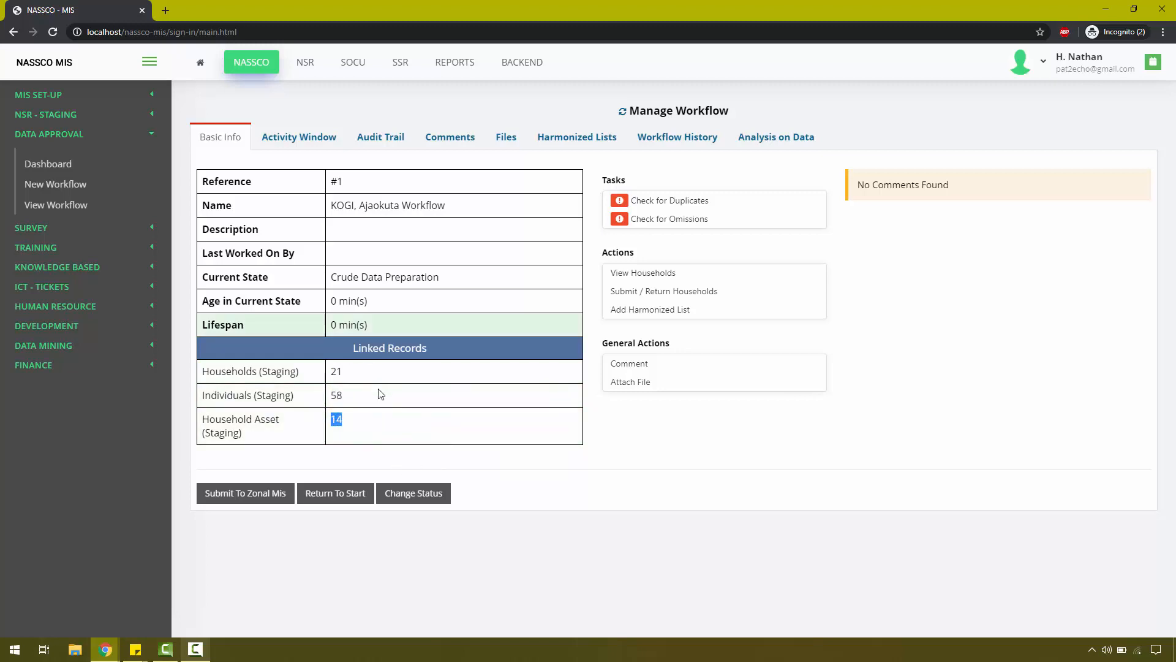
double_click(333, 181)
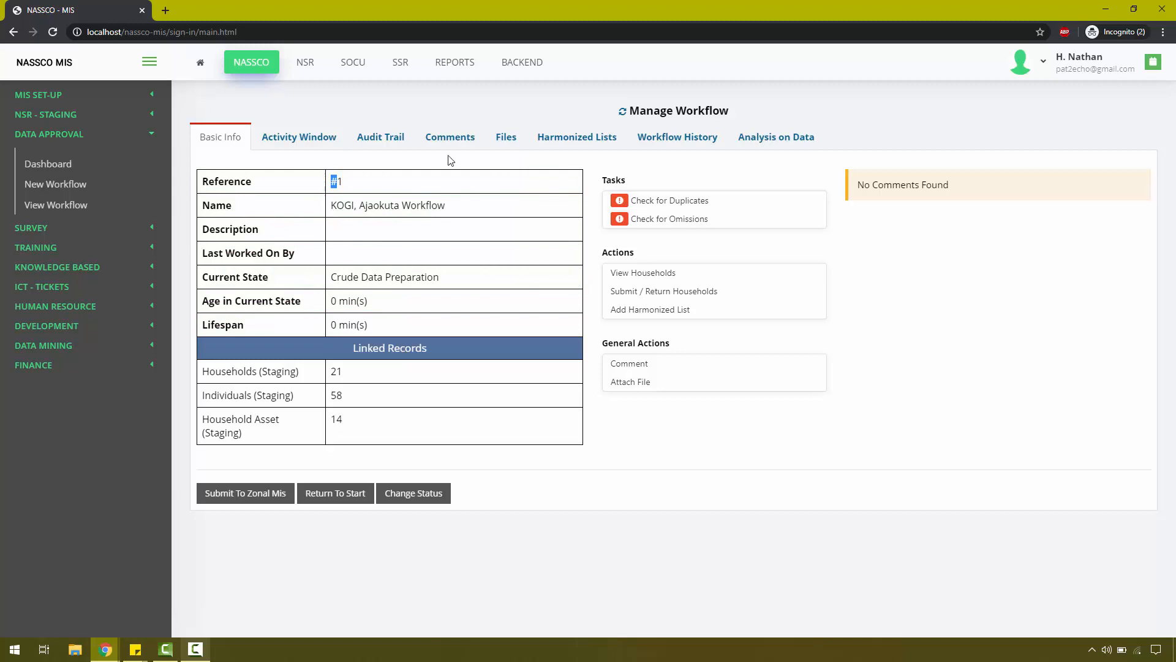